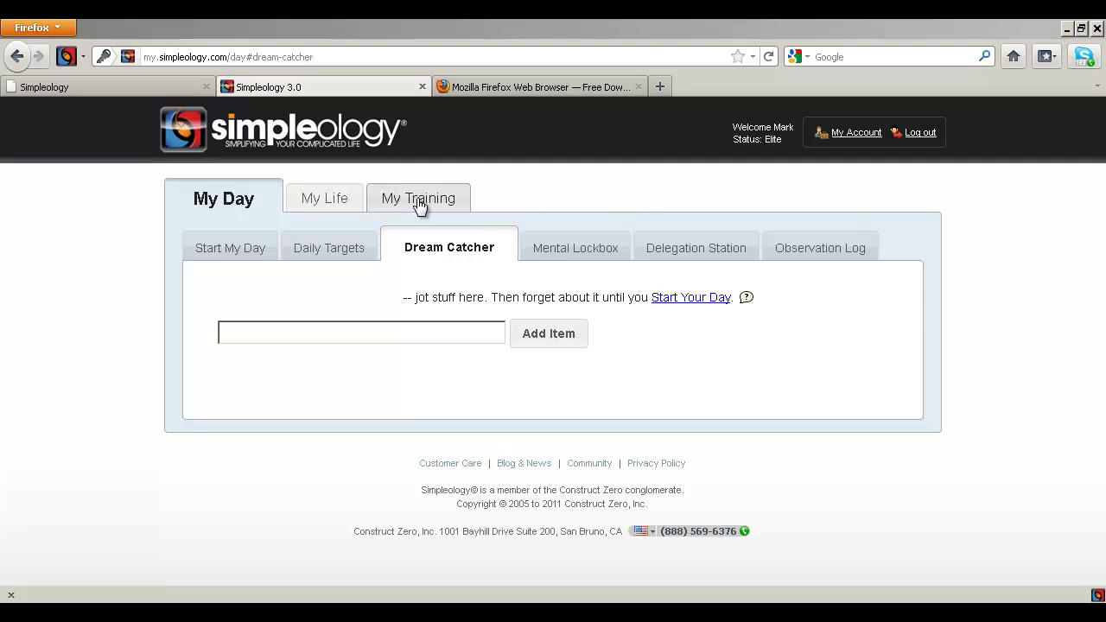
{"action": "left_click", "coordinate": [106, 87]}
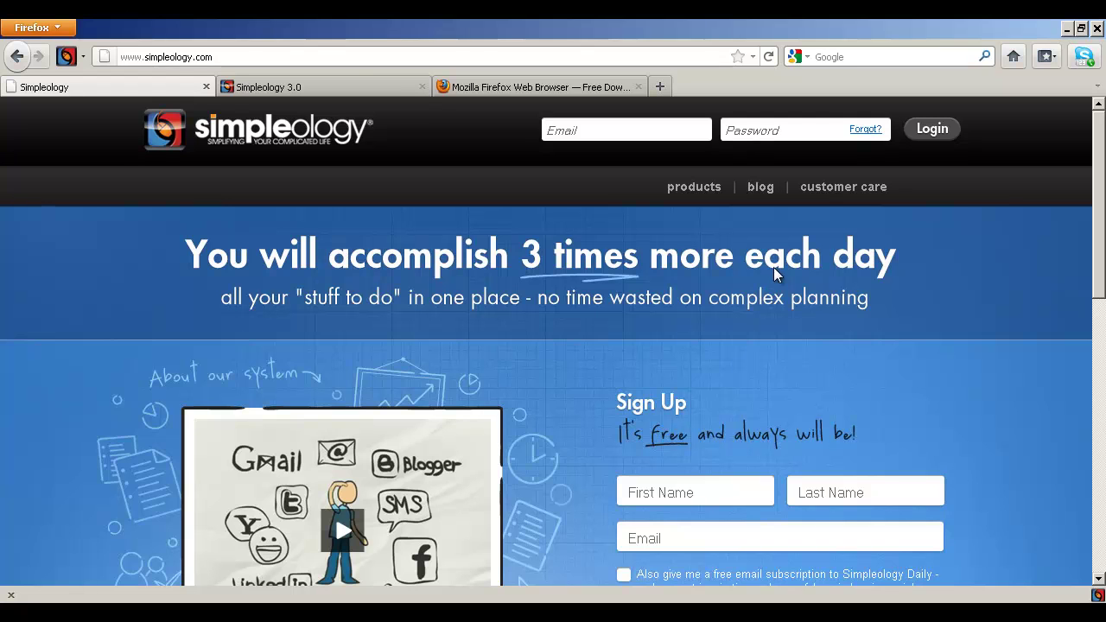
{"action": "left_click", "coordinate": [336, 90]}
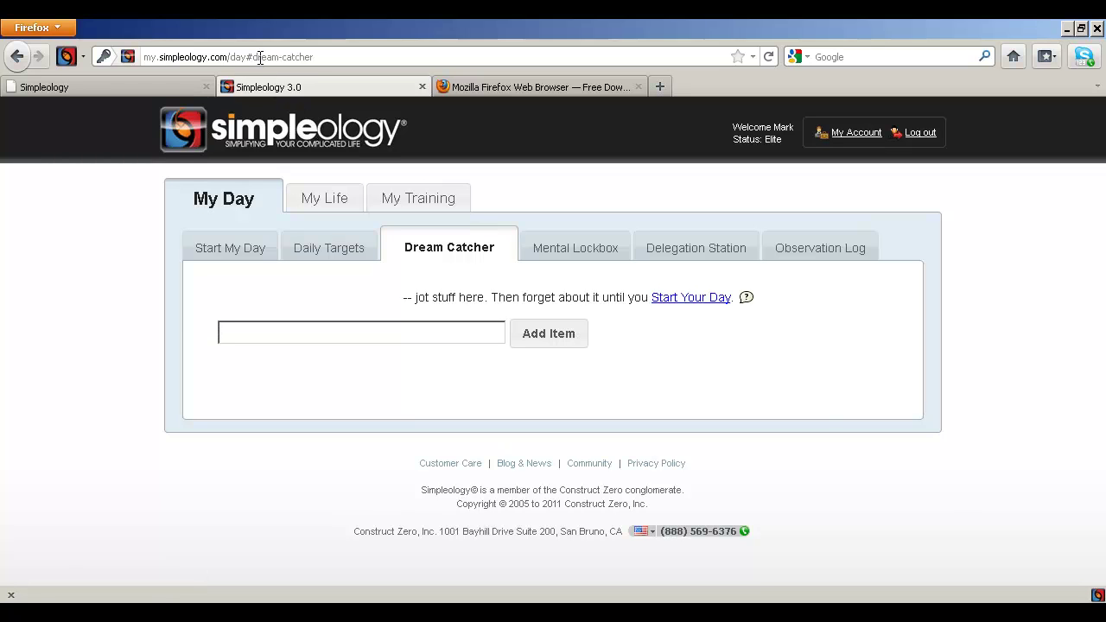
Step: From the Mozilla Firefox page, add the Dream Catcher item "take out the trash" with the Simpleology add-on
{"action": "left_click", "coordinate": [526, 87]}
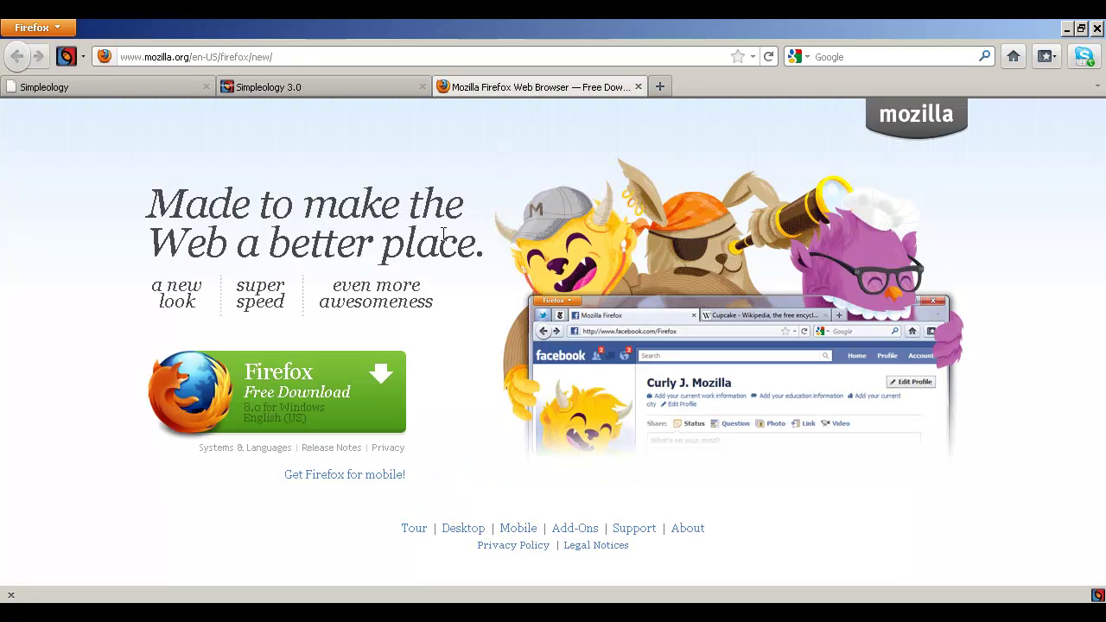
{"action": "left_click", "coordinate": [83, 59]}
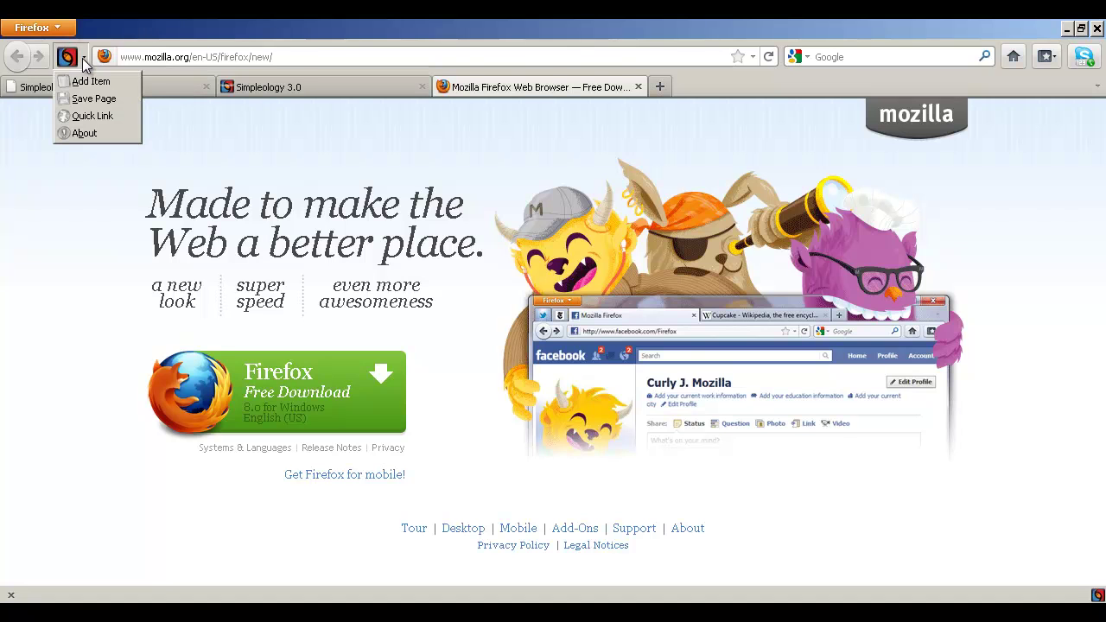
{"action": "left_click", "coordinate": [89, 83]}
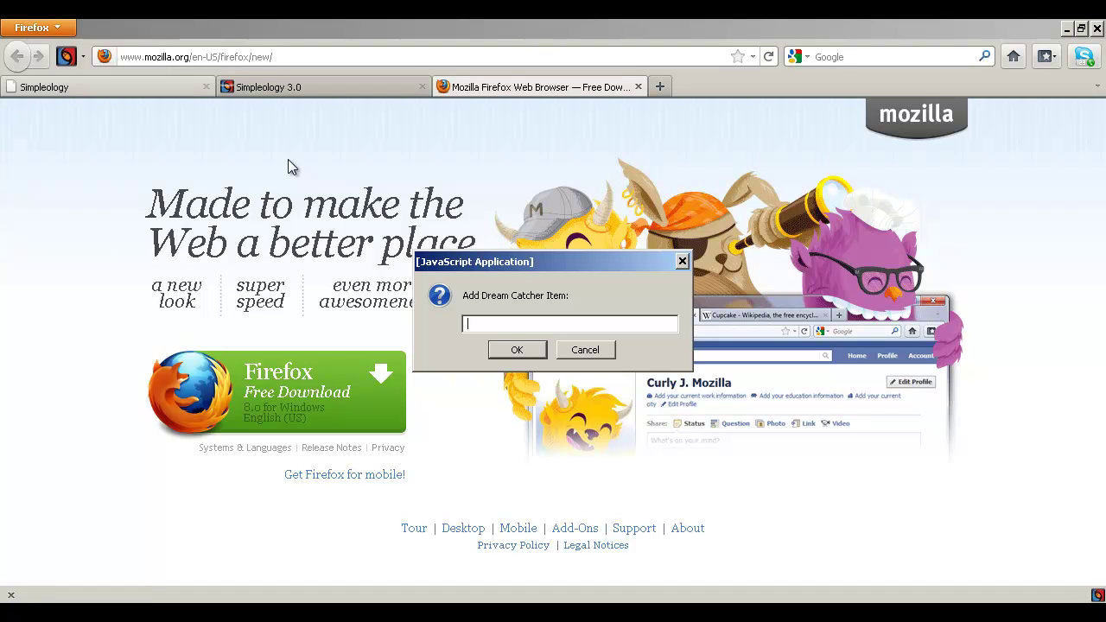
{"action": "type", "text": "take out the trash"}
{"action": "key", "text": "Return"}
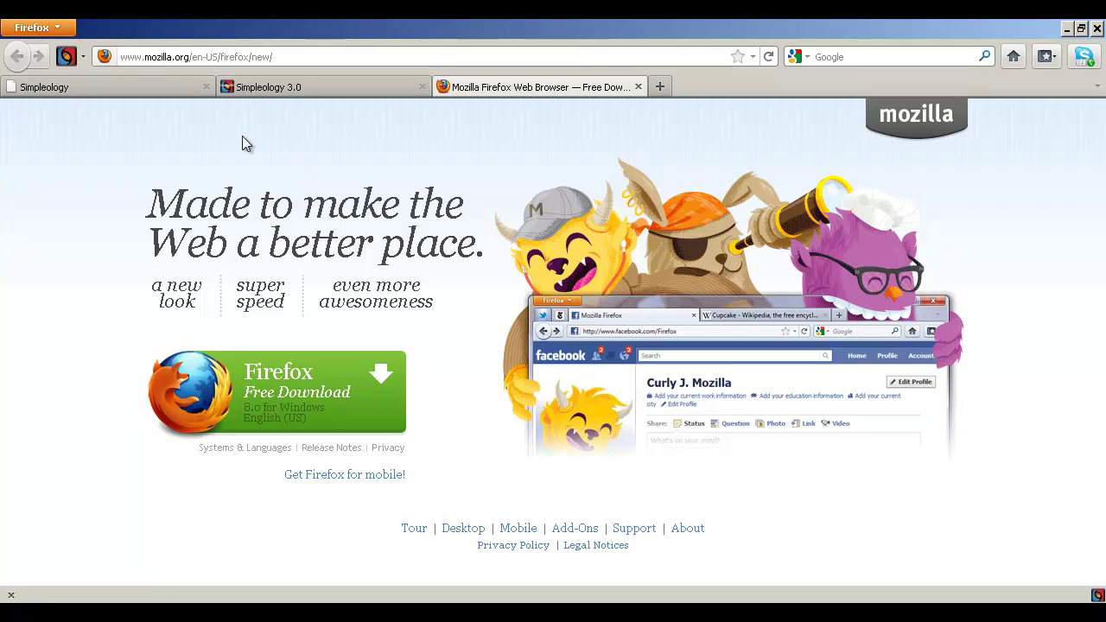
Step: Return to the Simpleology Dream Catcher page and reload it to check for the item "take out the trash"
{"action": "left_click", "coordinate": [275, 88]}
{"action": "right_click", "coordinate": [133, 281]}
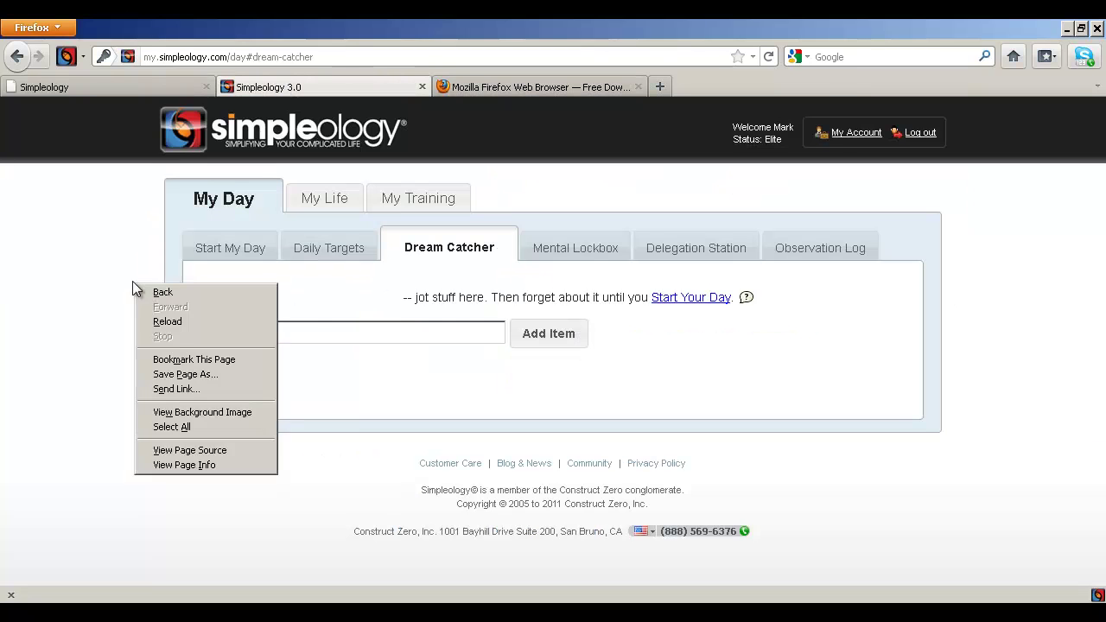
{"action": "left_click", "coordinate": [160, 319]}
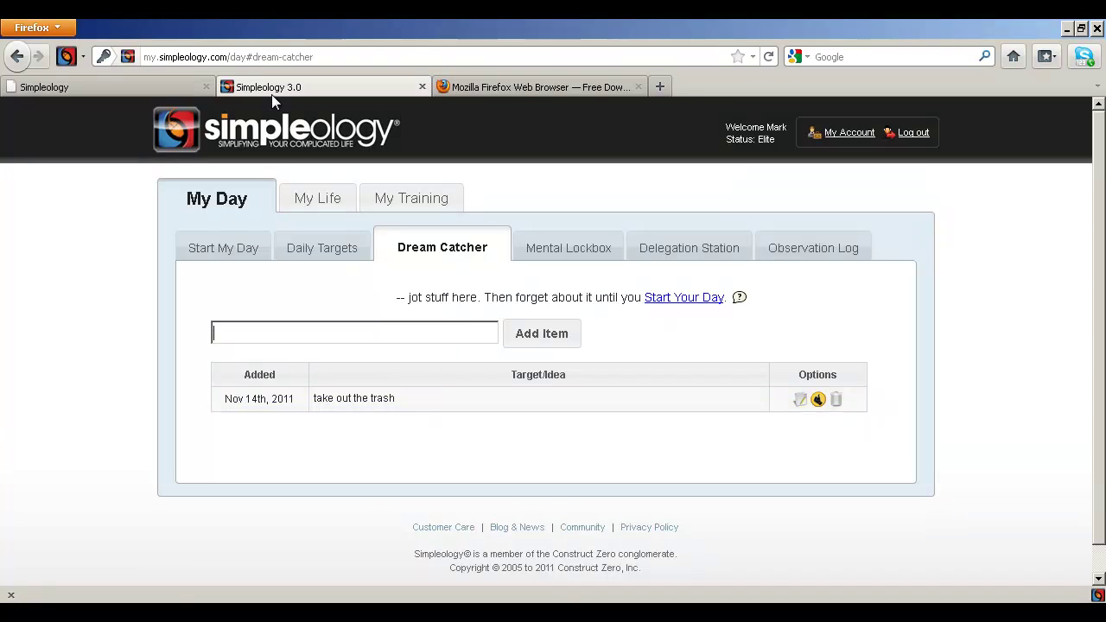
Step: Save the Mozilla Firefox page to Dream Catcher with the comment "this browser looks awesome"
{"action": "left_click", "coordinate": [83, 57]}
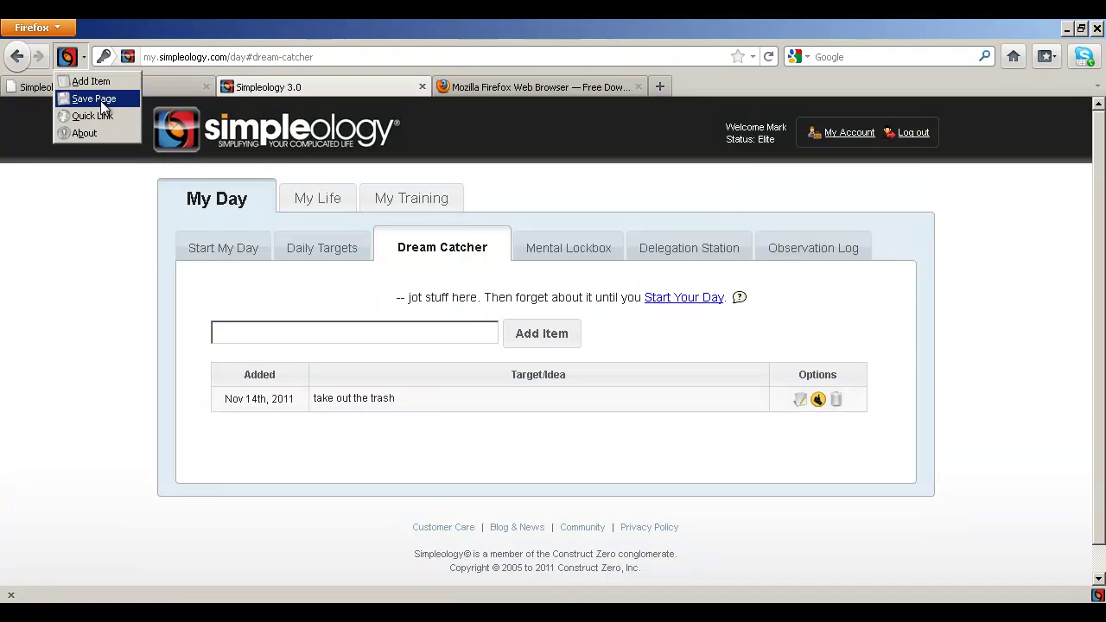
{"action": "left_click", "coordinate": [481, 83]}
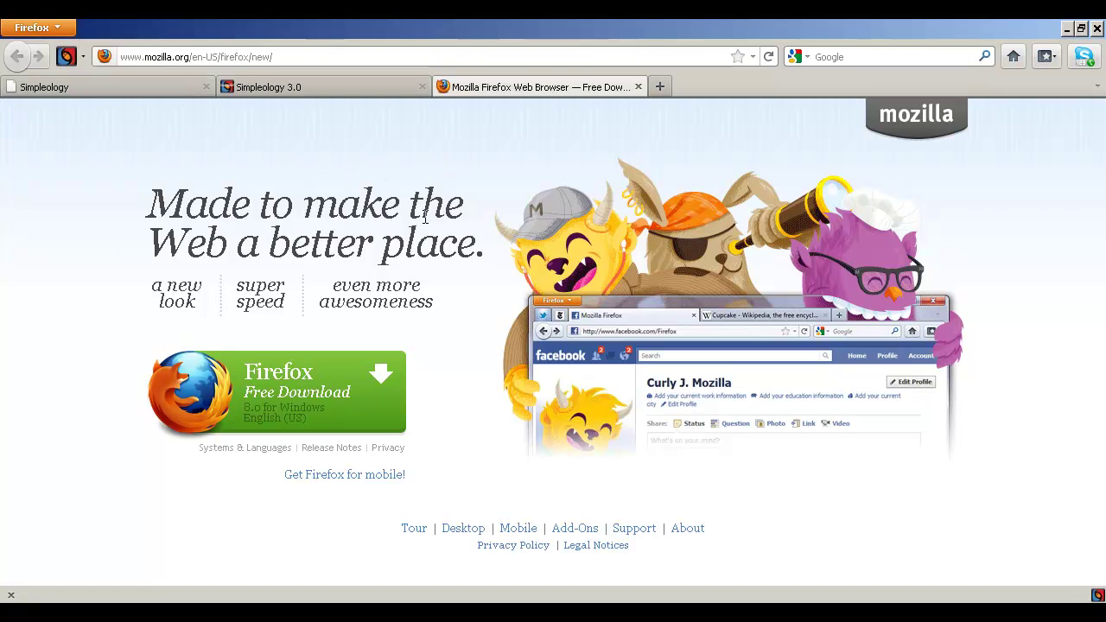
{"action": "left_click", "coordinate": [84, 59]}
{"action": "left_click", "coordinate": [86, 97]}
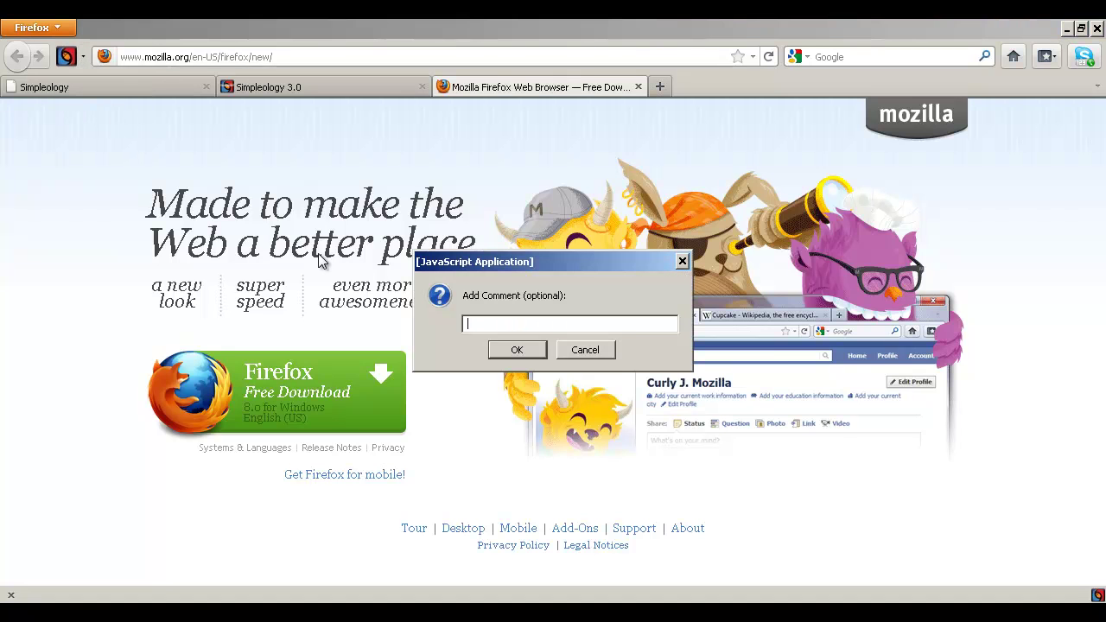
{"action": "type", "text": "this browser looks awesome"}
{"action": "key", "text": "Return"}
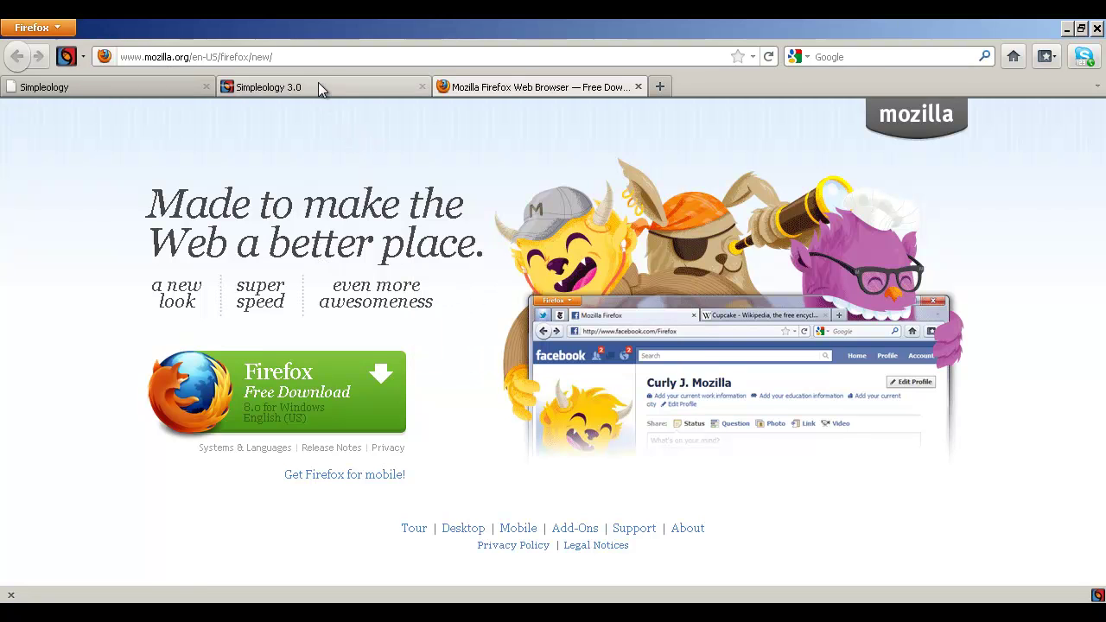
Step: Reload the Simpleology Dream Catcher page to check for the saved Mozilla page and its comment
{"action": "left_click", "coordinate": [318, 84]}
{"action": "right_click", "coordinate": [93, 258]}
{"action": "left_click", "coordinate": [111, 296]}
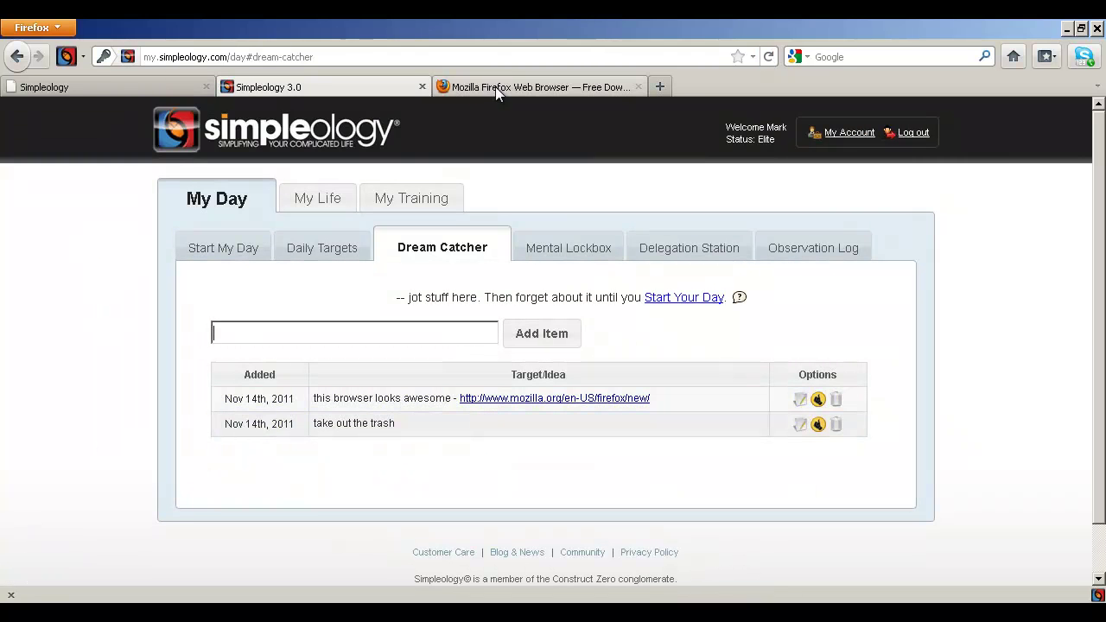
Step: Open Dream Catcher with the add-on's Quick Link and place the cursor in the new-item field
{"action": "left_click", "coordinate": [84, 55]}
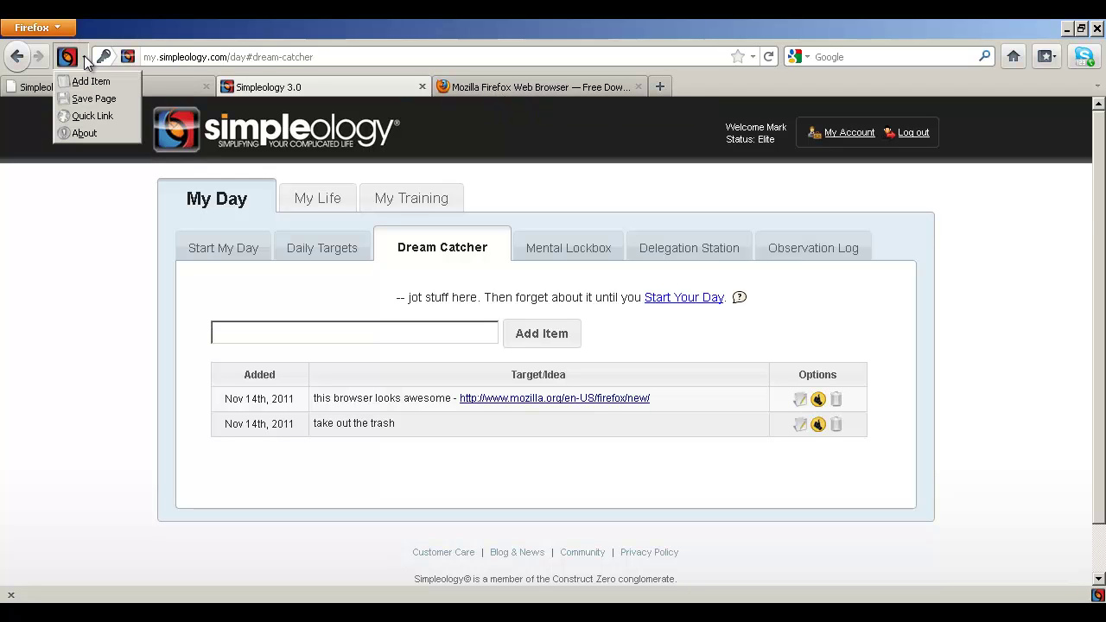
{"action": "left_click", "coordinate": [97, 118]}
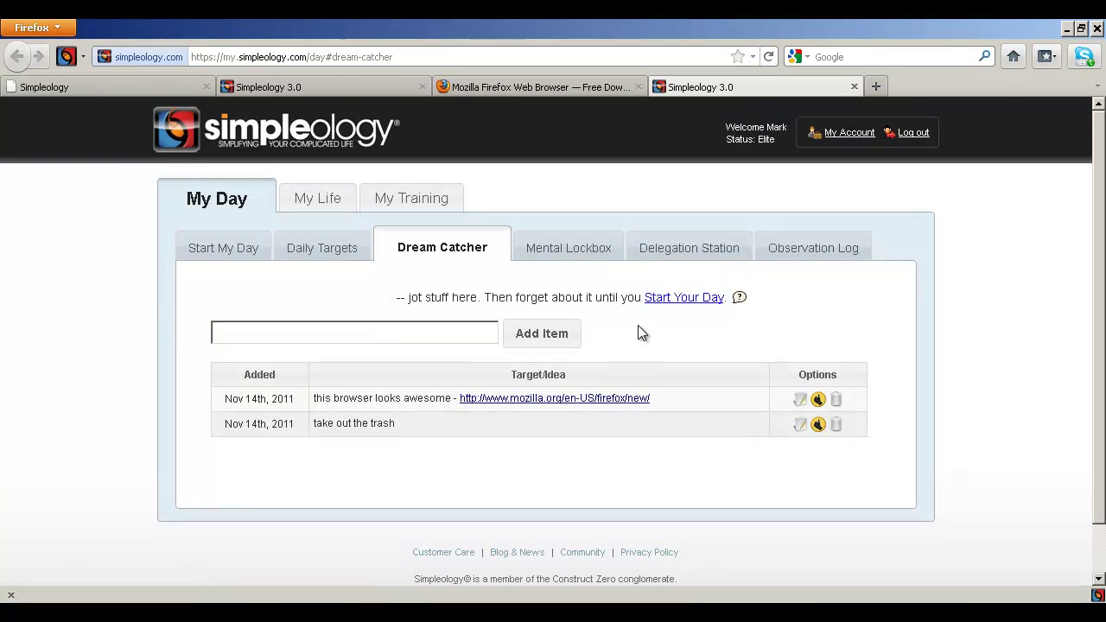
{"action": "left_click", "coordinate": [416, 331]}
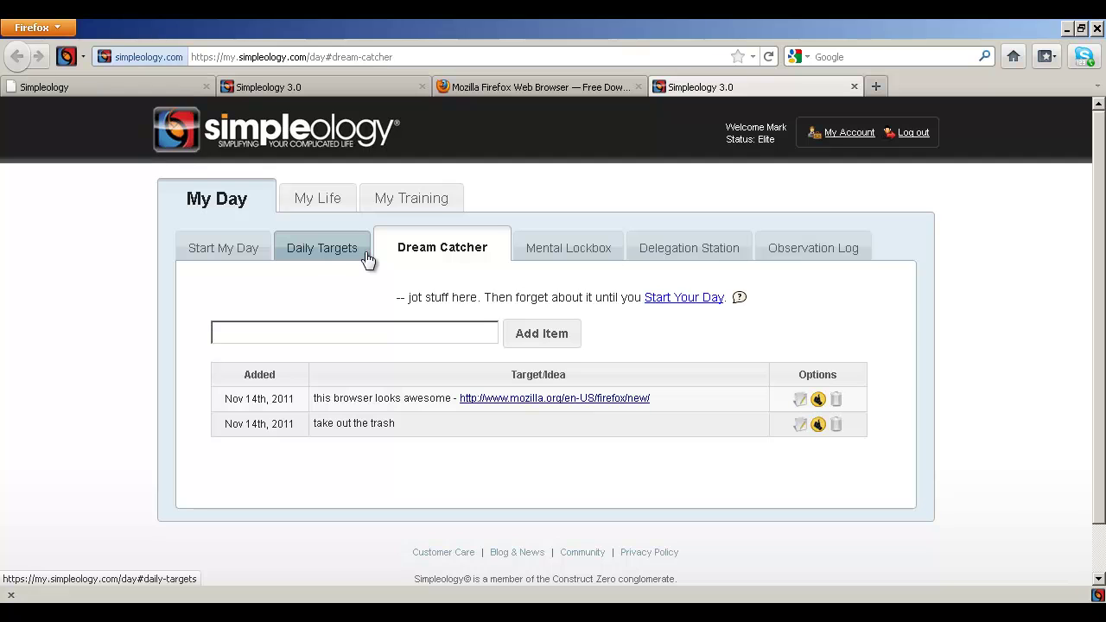
Step: Add a Dream Catcher item by entering "dc this is any text I want" in place of the web address
{"action": "key", "text": "ctrl+l"}
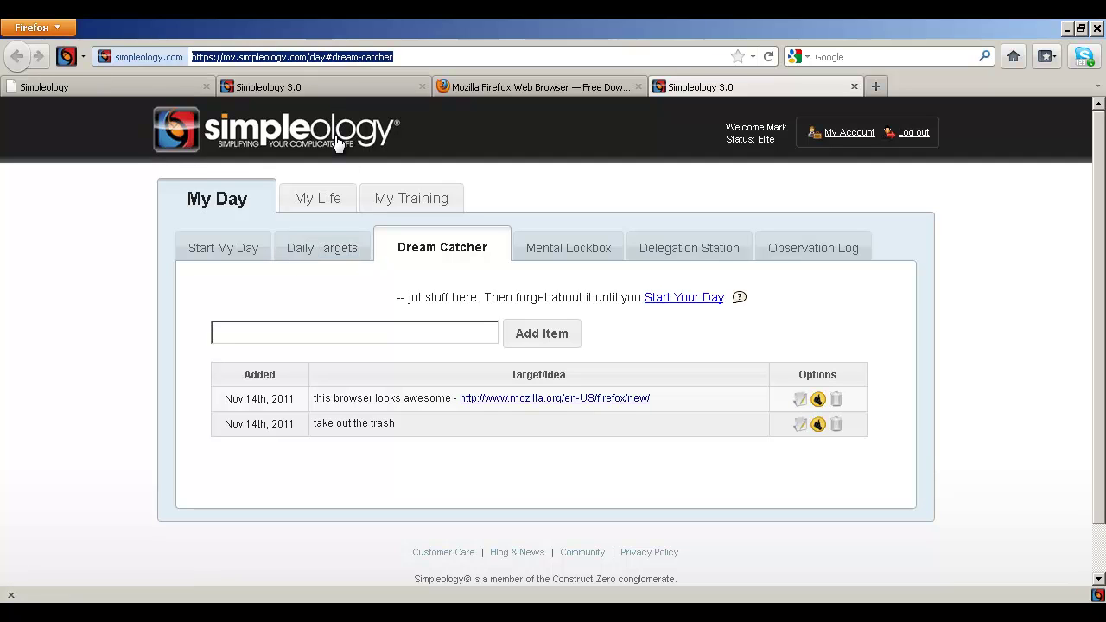
{"action": "left_click", "coordinate": [417, 57]}
{"action": "left_click_drag", "start_coordinate": [432, 54], "coordinate": [2, 59]}
{"action": "type", "text": "d"}
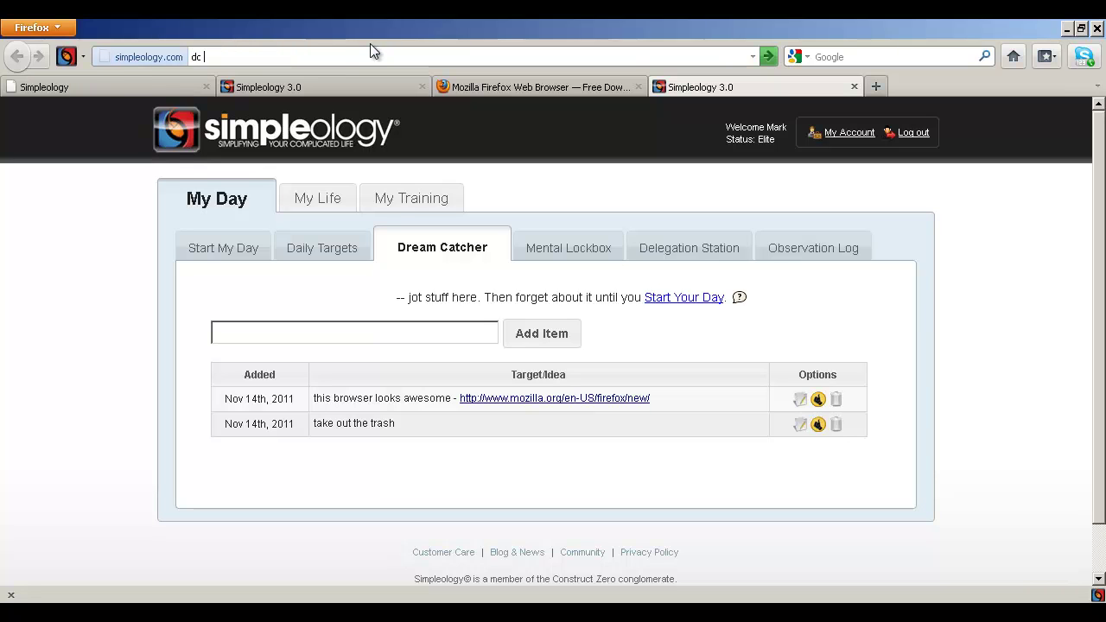
{"action": "type", "text": "c this is any text I want"}
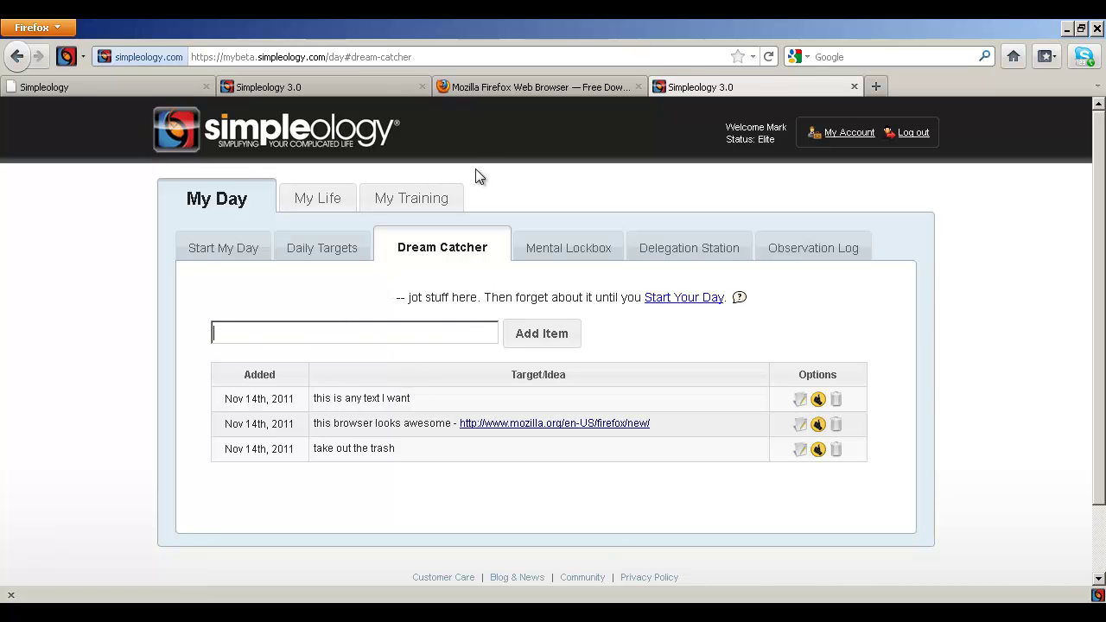
Step: Save the selected heading "Made to make the Web a better place." and the Firefox Free Download link from the Mozilla page to Dream Catcher
{"action": "left_click", "coordinate": [490, 93]}
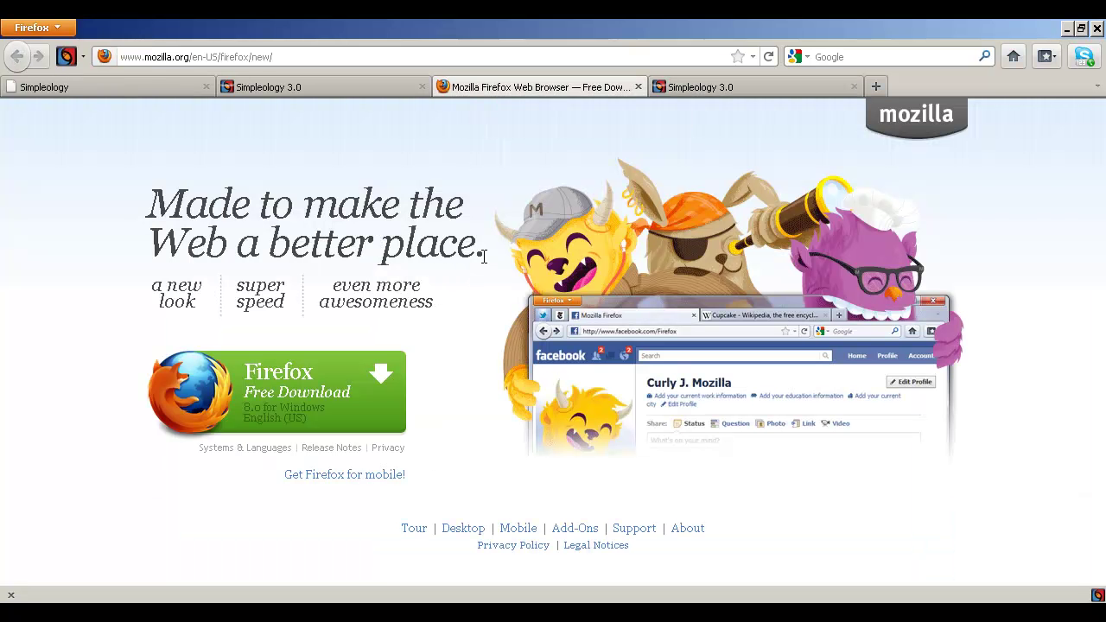
{"action": "left_click_drag", "start_coordinate": [484, 255], "coordinate": [149, 194]}
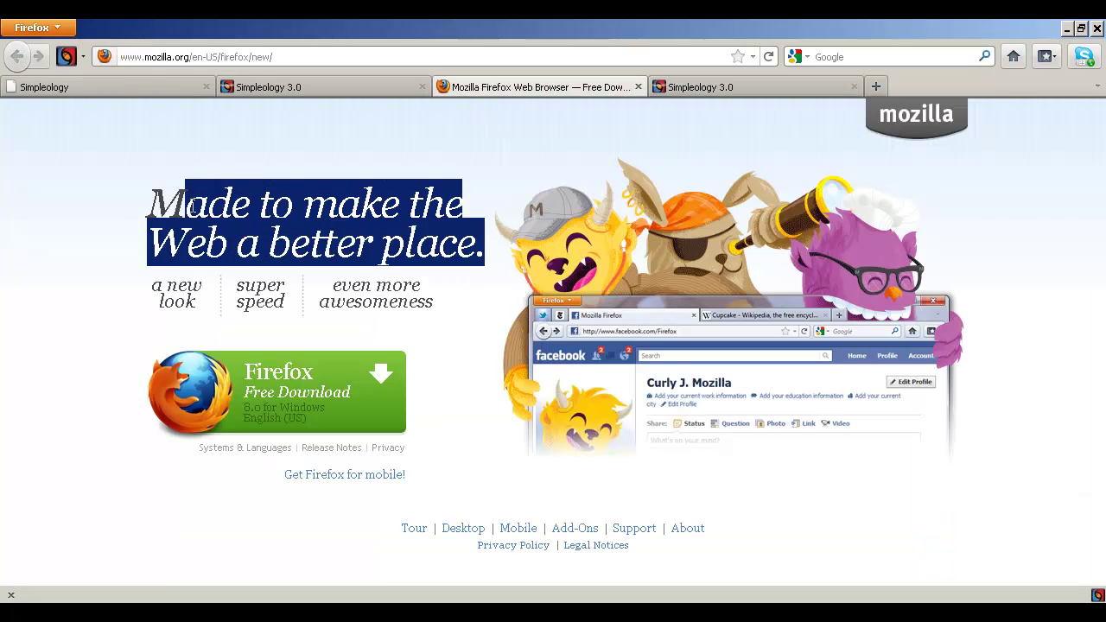
{"action": "right_click", "coordinate": [304, 211]}
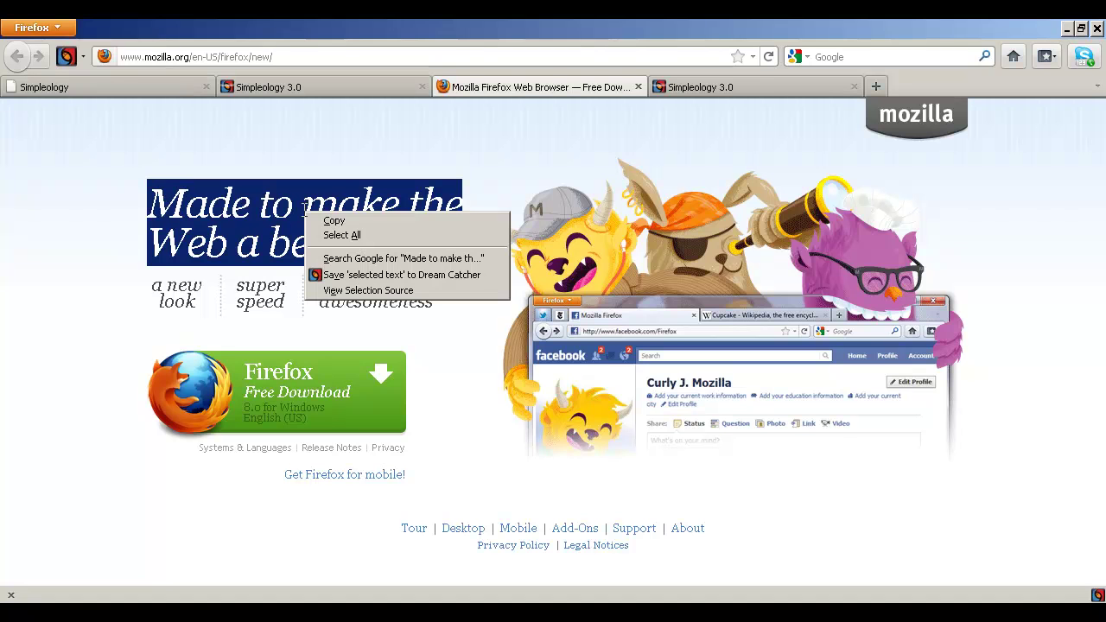
{"action": "left_click", "coordinate": [366, 276]}
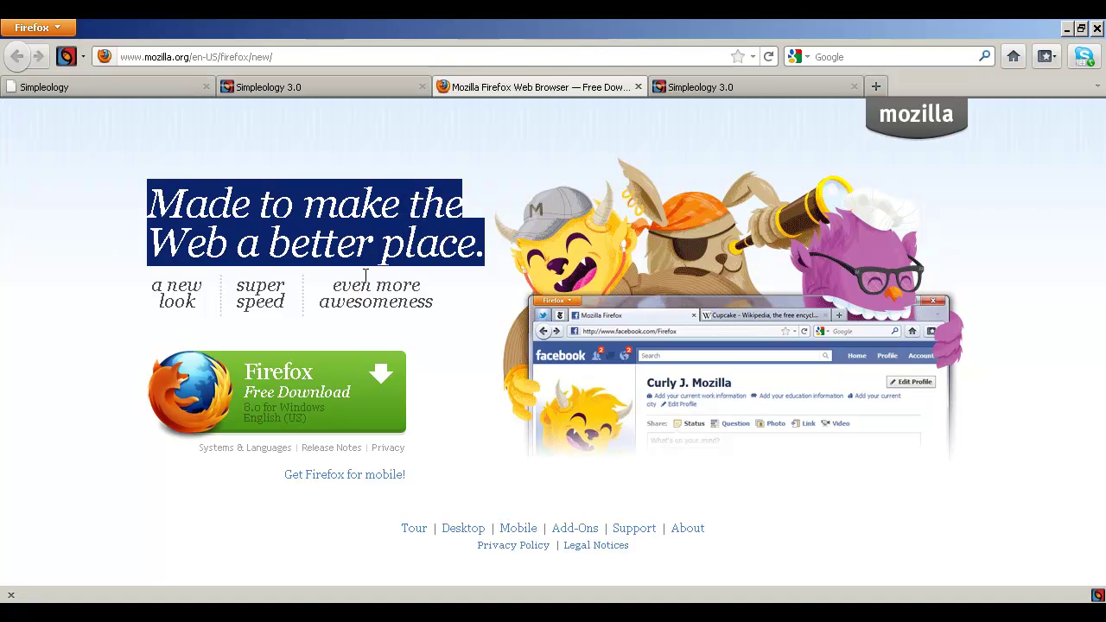
{"action": "left_click", "coordinate": [341, 146]}
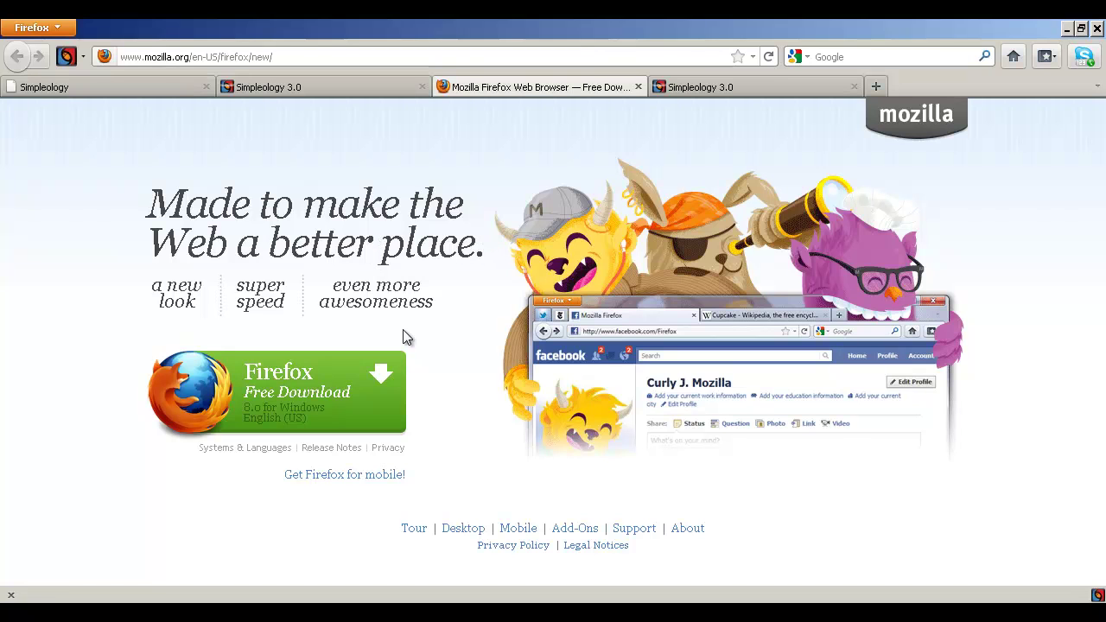
{"action": "right_click", "coordinate": [287, 393]}
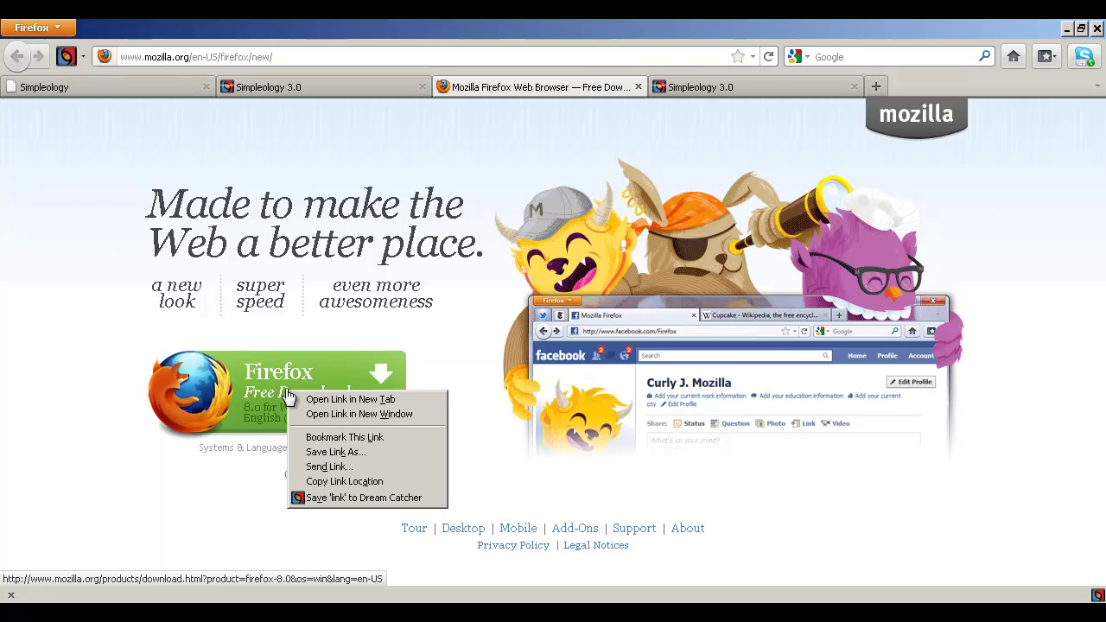
{"action": "left_click", "coordinate": [335, 500]}
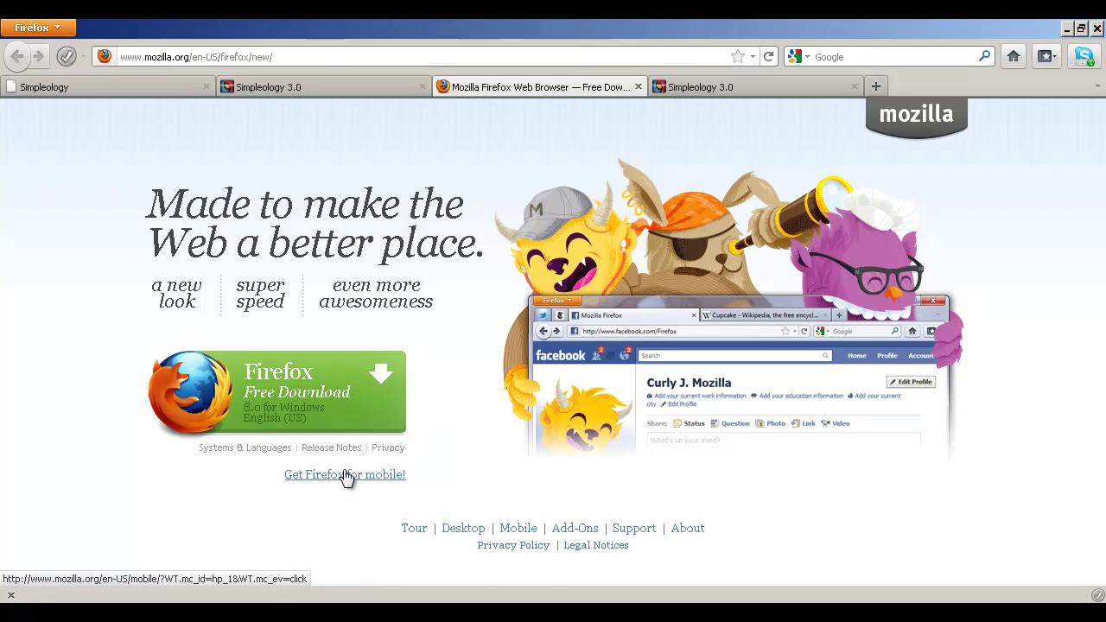
Step: Reload the most recently opened Dream Catcher page and review the list for the saved heading text and download link
{"action": "left_click", "coordinate": [674, 88]}
{"action": "right_click", "coordinate": [135, 283]}
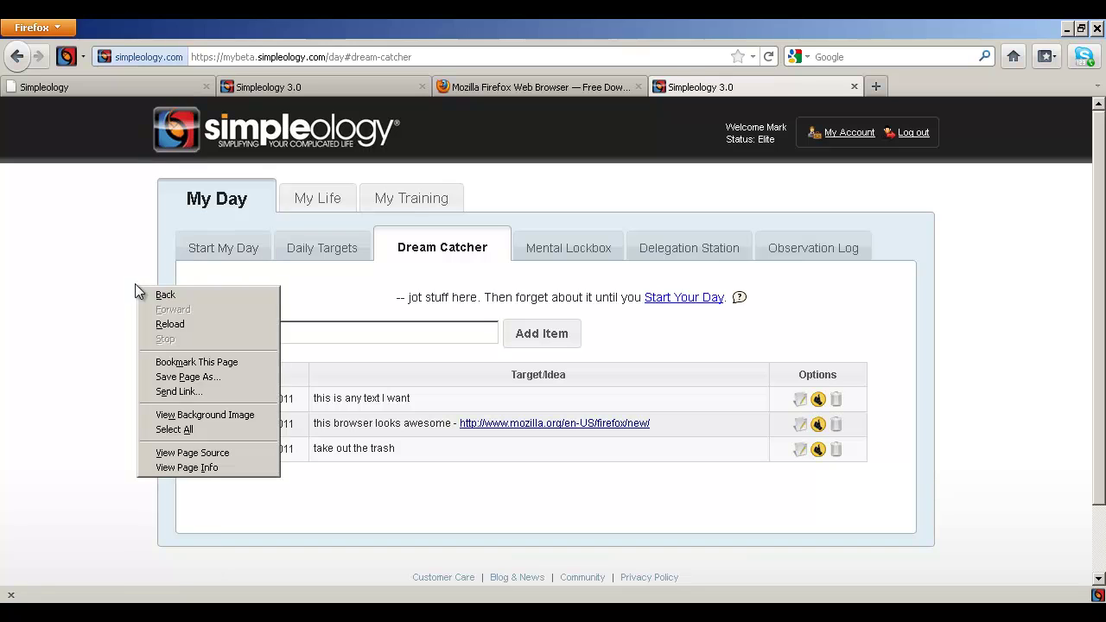
{"action": "left_click", "coordinate": [162, 322]}
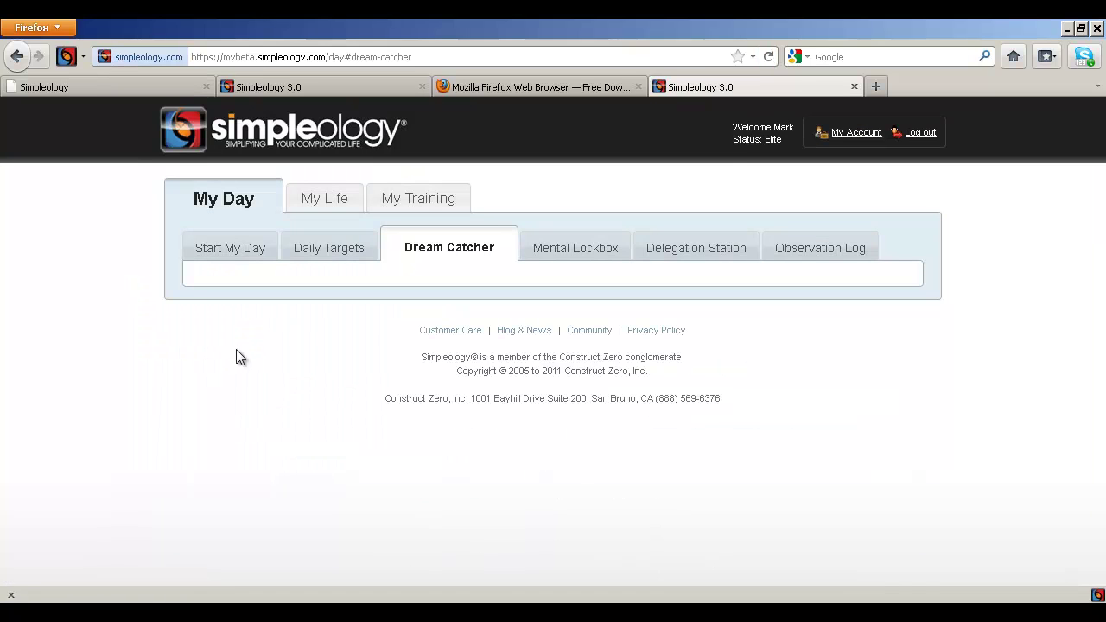
{"action": "scroll", "coordinate": [721, 333], "scroll_direction": "down", "scroll_amount": 2}
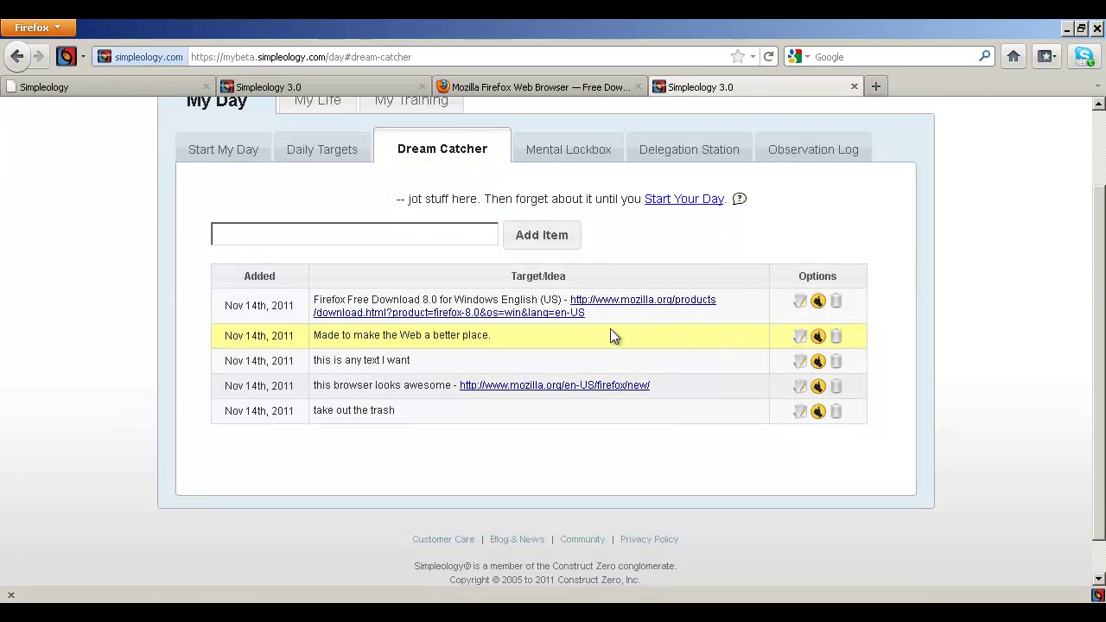
{"action": "scroll", "coordinate": [610, 328], "scroll_direction": "up", "scroll_amount": 2}
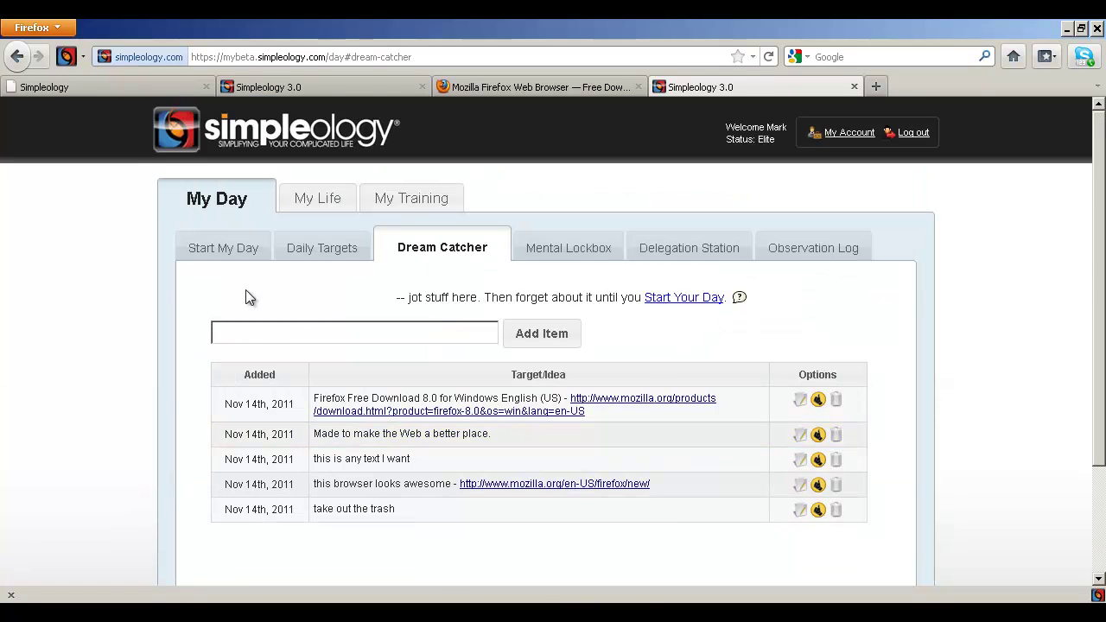